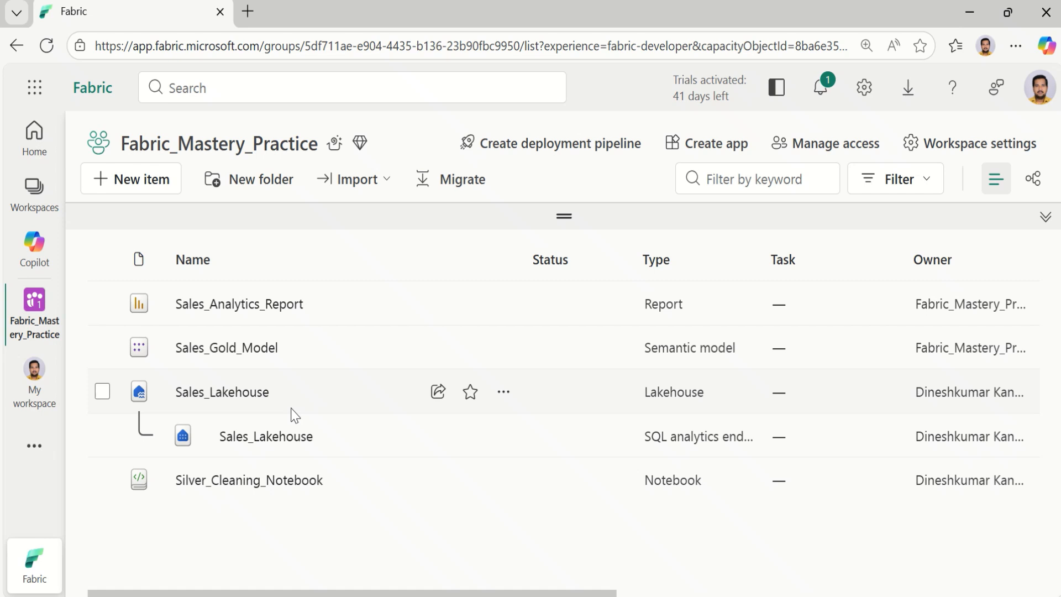
Create a new pipeline named Decision-Based in the Fabric_Mastery_Practice workspace.
{"action": "left_click", "coordinate": [136, 193]}
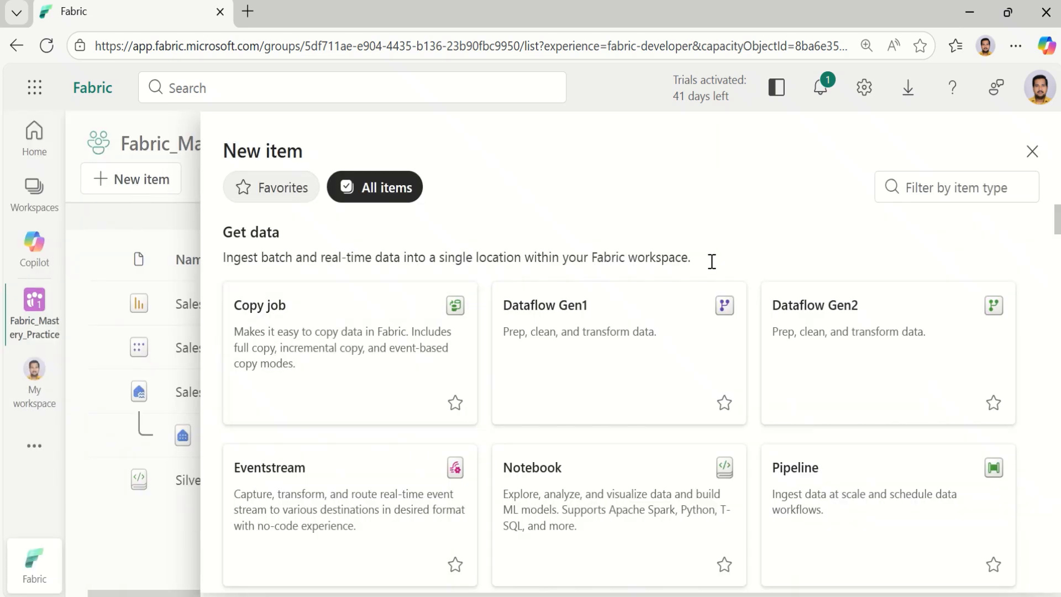
{"action": "left_click", "coordinate": [936, 184]}
{"action": "type", "text": "pipe"}
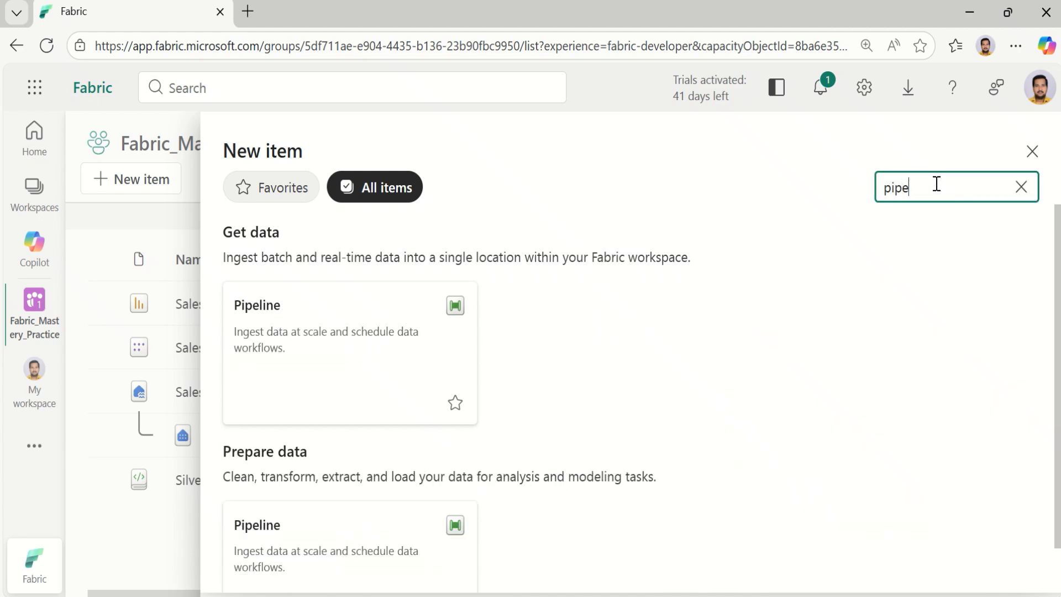
{"action": "left_click", "coordinate": [394, 349]}
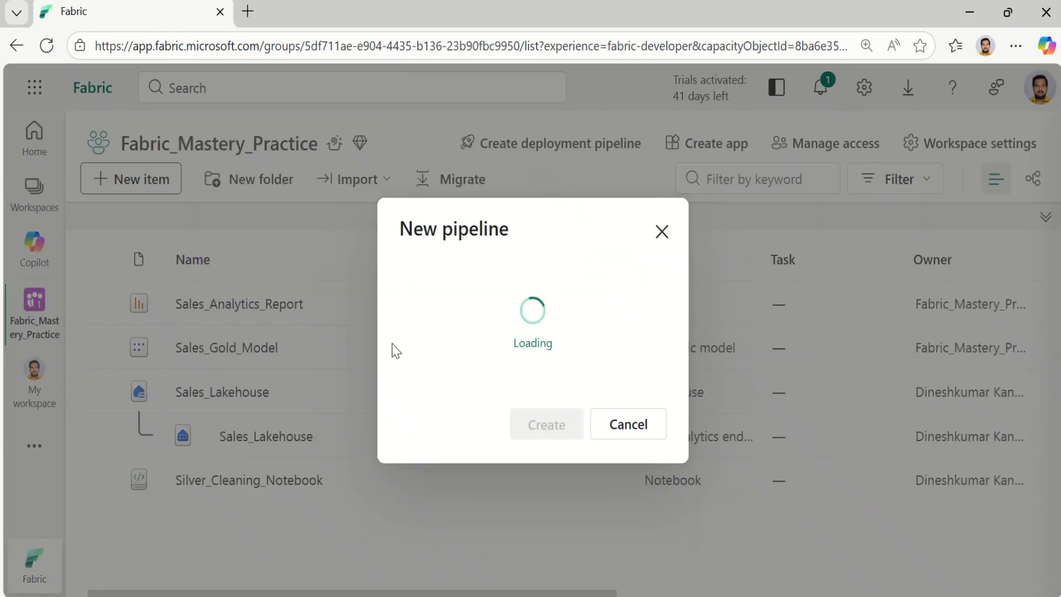
{"action": "double_click", "coordinate": [459, 303]}
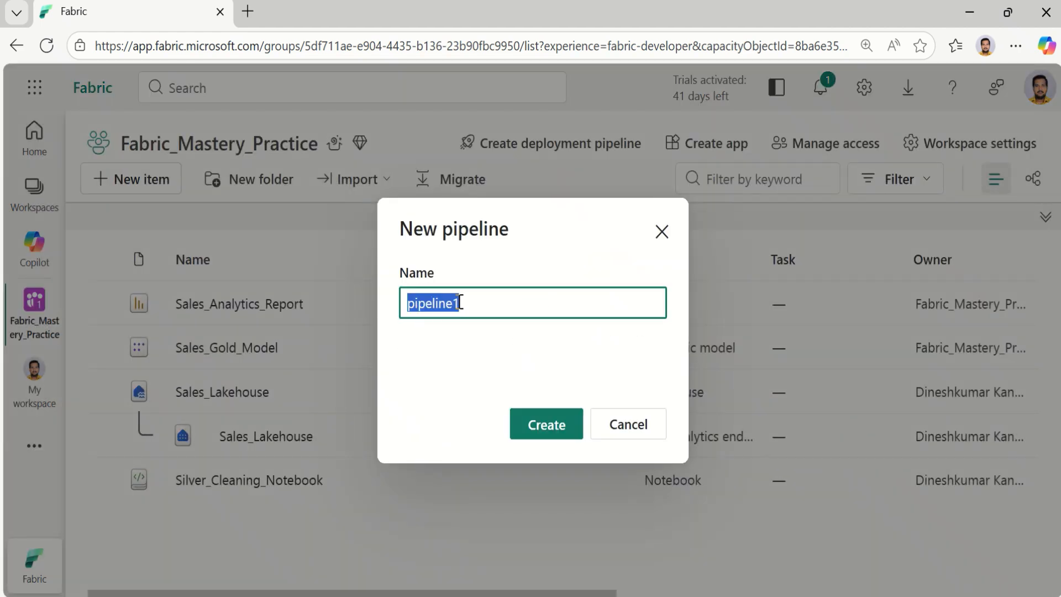
{"action": "type", "text": "Decis"}
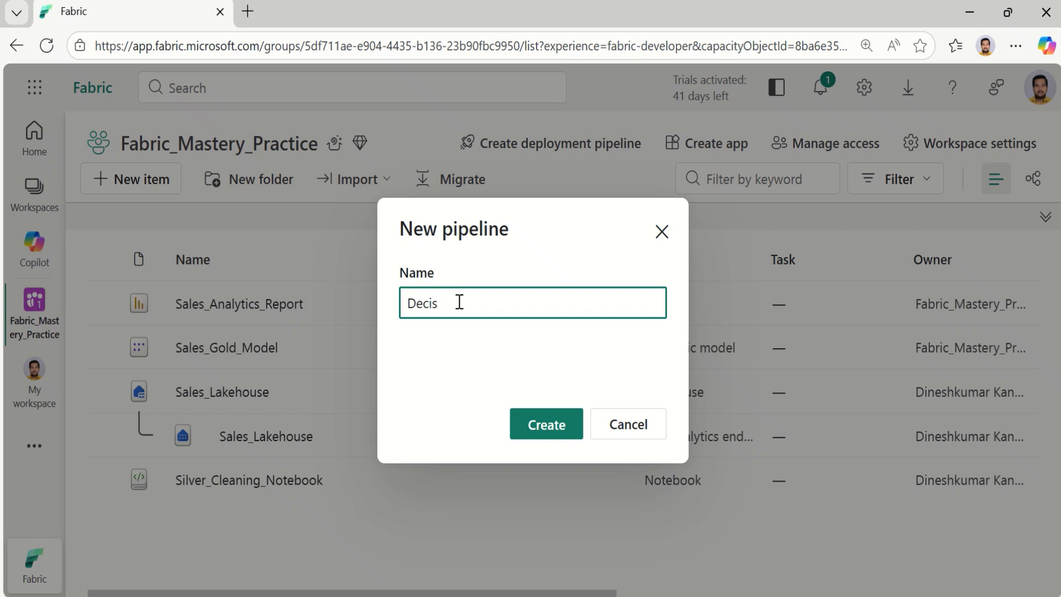
{"action": "type", "text": "ion_Based"}
{"action": "left_click", "coordinate": [540, 434]}
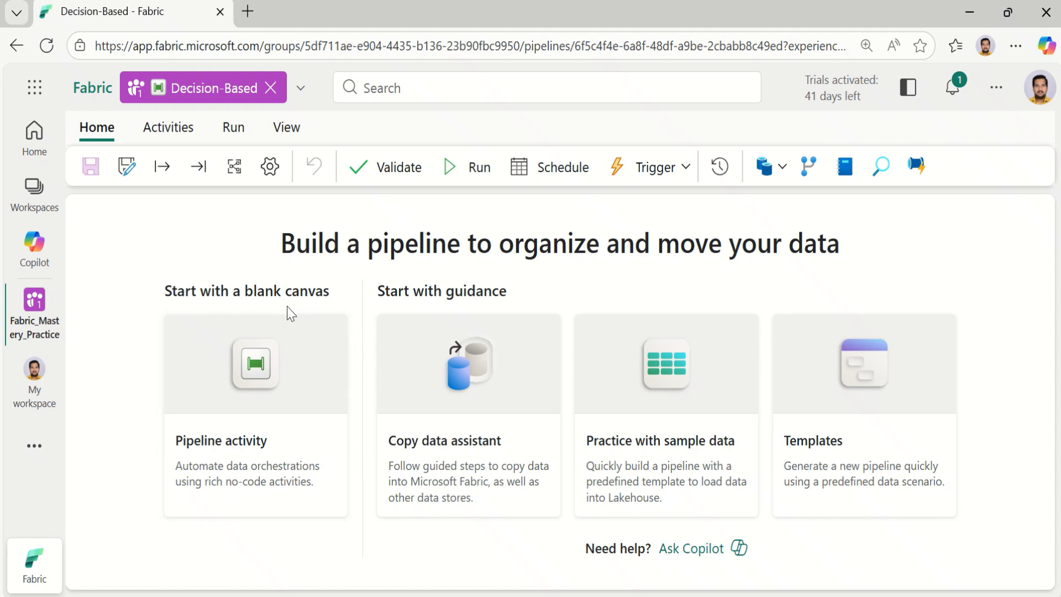
Add a Lookup activity to the blank pipeline and show its connection settings.
{"action": "left_click", "coordinate": [247, 462]}
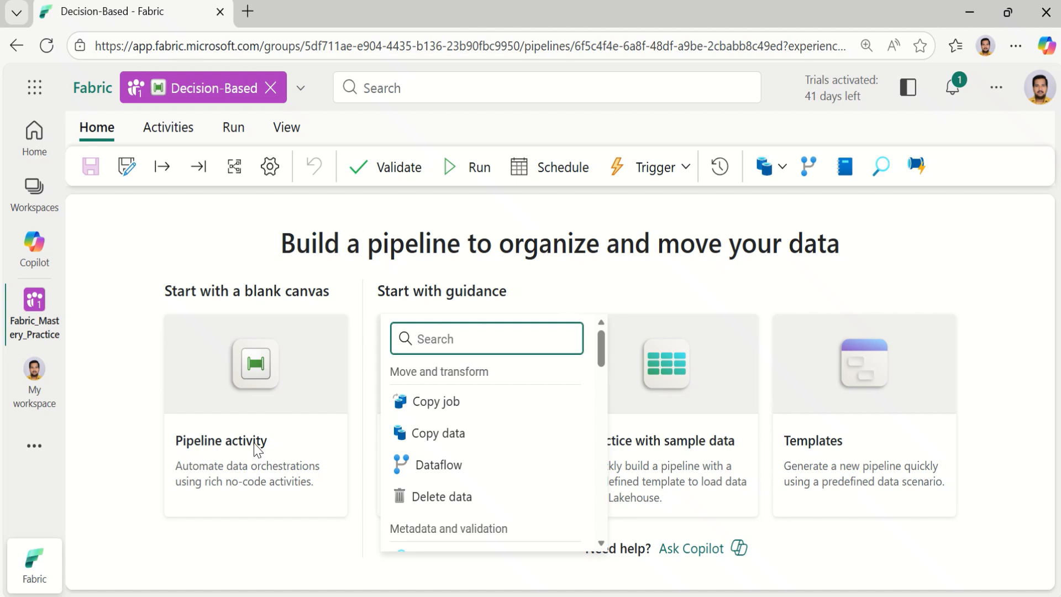
{"action": "scroll", "coordinate": [442, 459], "scroll_direction": "down", "scroll_amount": 2}
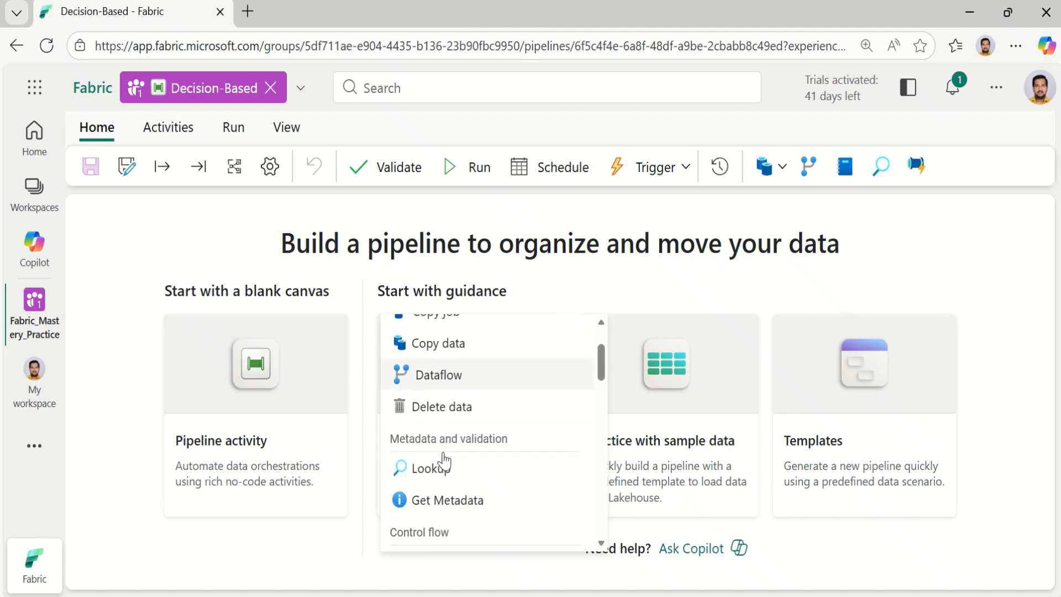
{"action": "scroll", "coordinate": [445, 462], "scroll_direction": "down", "scroll_amount": 2}
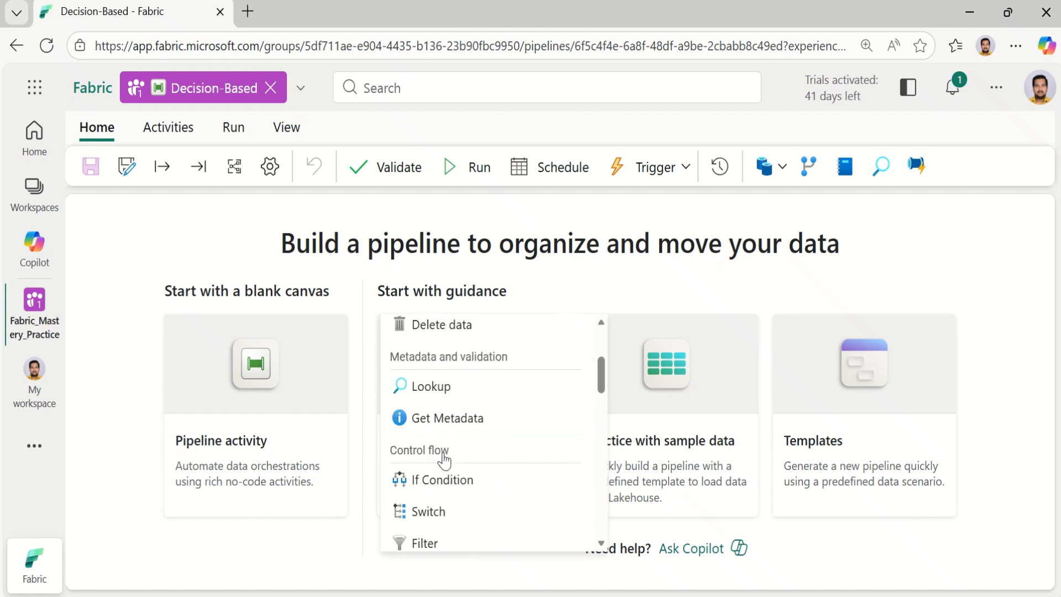
{"action": "left_click", "coordinate": [459, 380]}
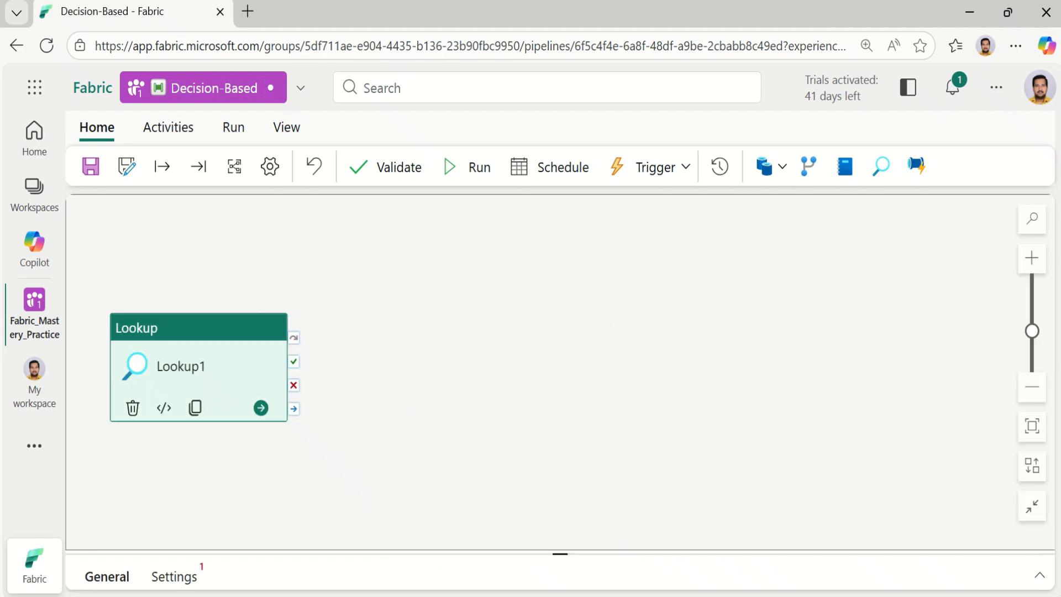
{"action": "left_click_drag", "start_coordinate": [568, 553], "coordinate": [566, 453]}
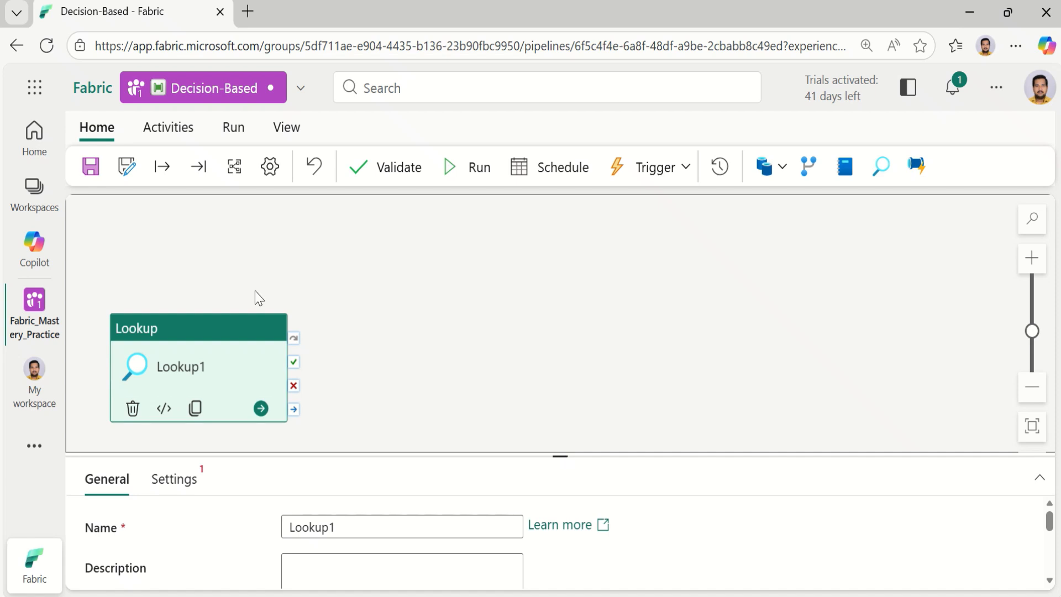
{"action": "left_click", "coordinate": [173, 481]}
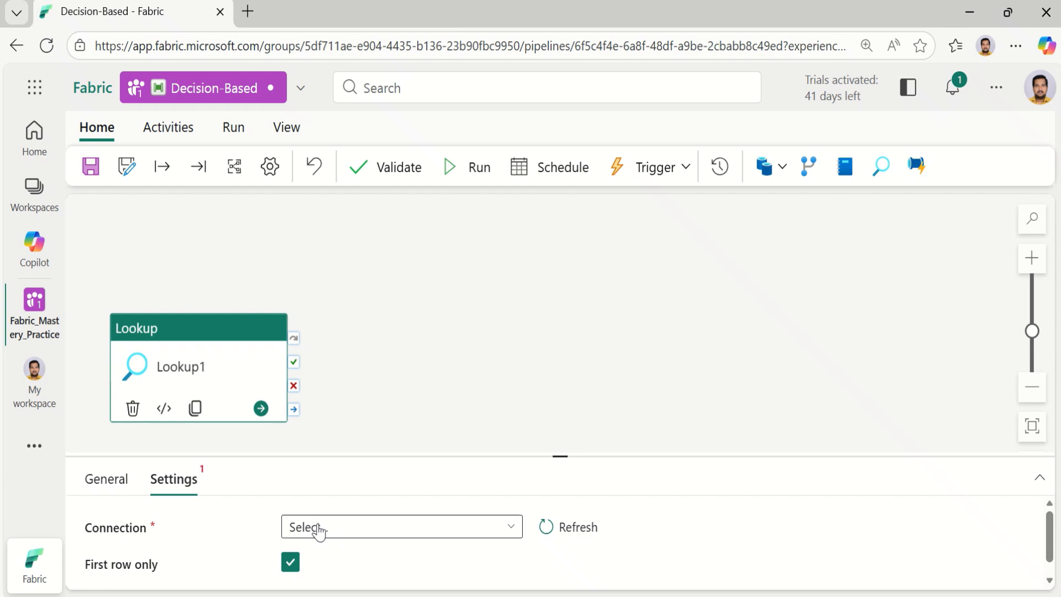
Add an If Condition activity to the pipeline canvas.
{"action": "left_click", "coordinate": [352, 331]}
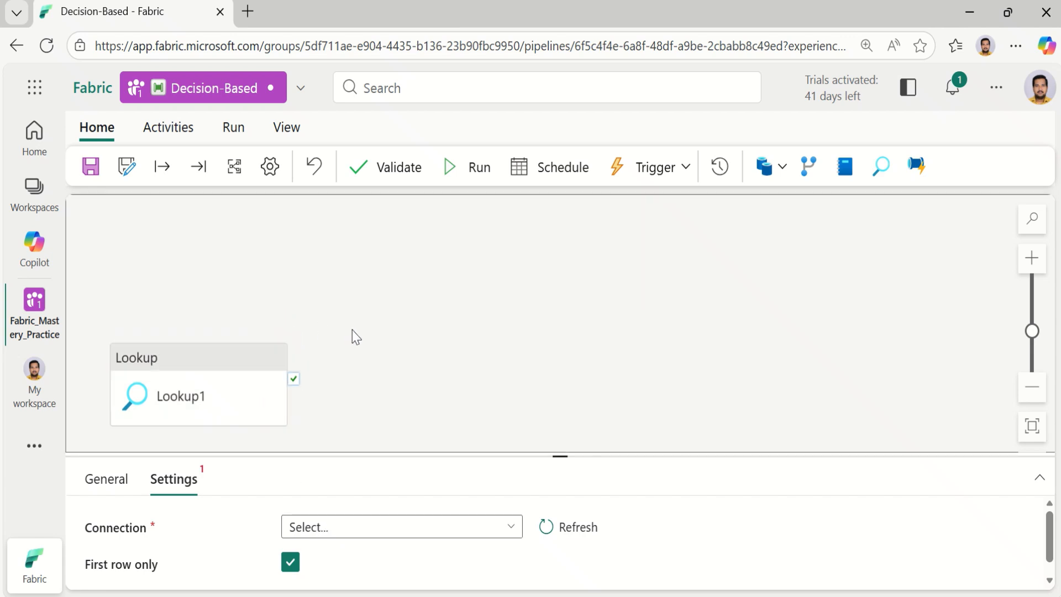
{"action": "left_click", "coordinate": [183, 135]}
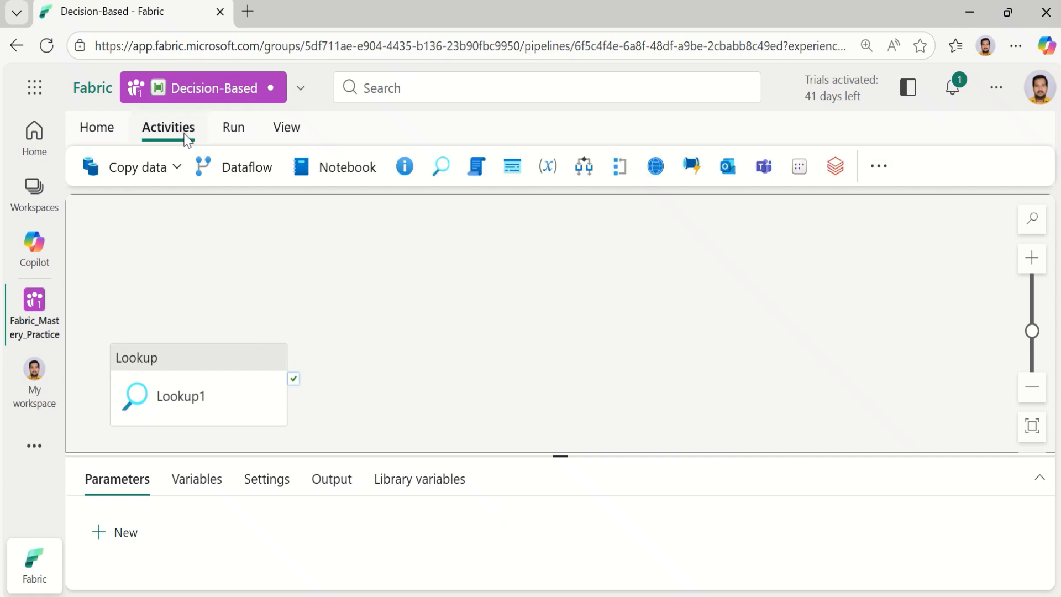
{"action": "left_click", "coordinate": [582, 166]}
{"action": "left_click_drag", "start_coordinate": [433, 327], "coordinate": [429, 261]}
Position the If Condition beside the Lookup activity and link the Lookup's On success output to it.
{"action": "left_click", "coordinate": [1032, 396]}
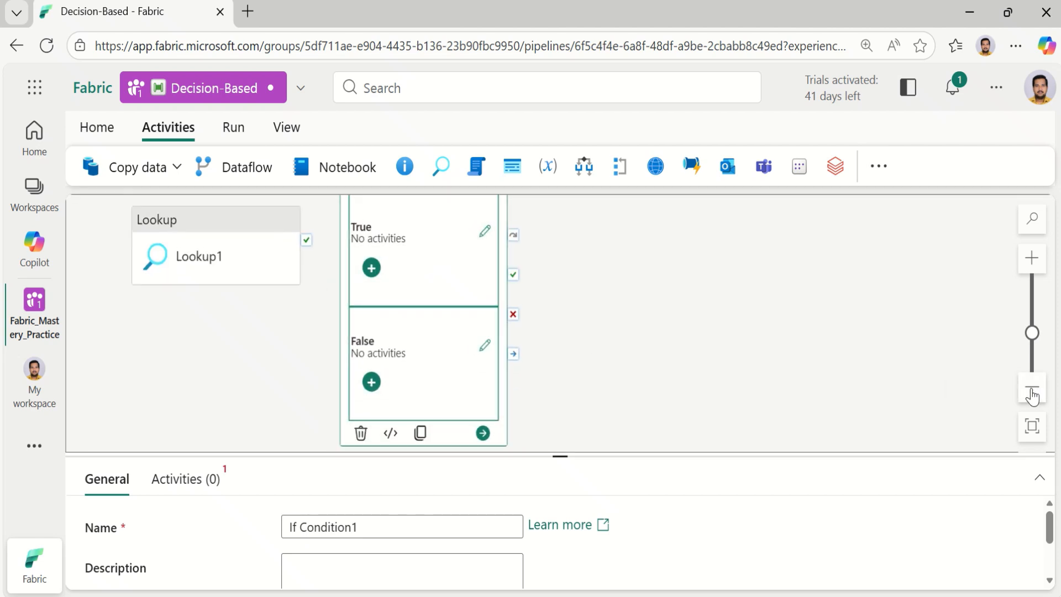
{"action": "left_click", "coordinate": [1032, 395]}
{"action": "left_click", "coordinate": [1032, 395]}
{"action": "left_click", "coordinate": [1031, 396]}
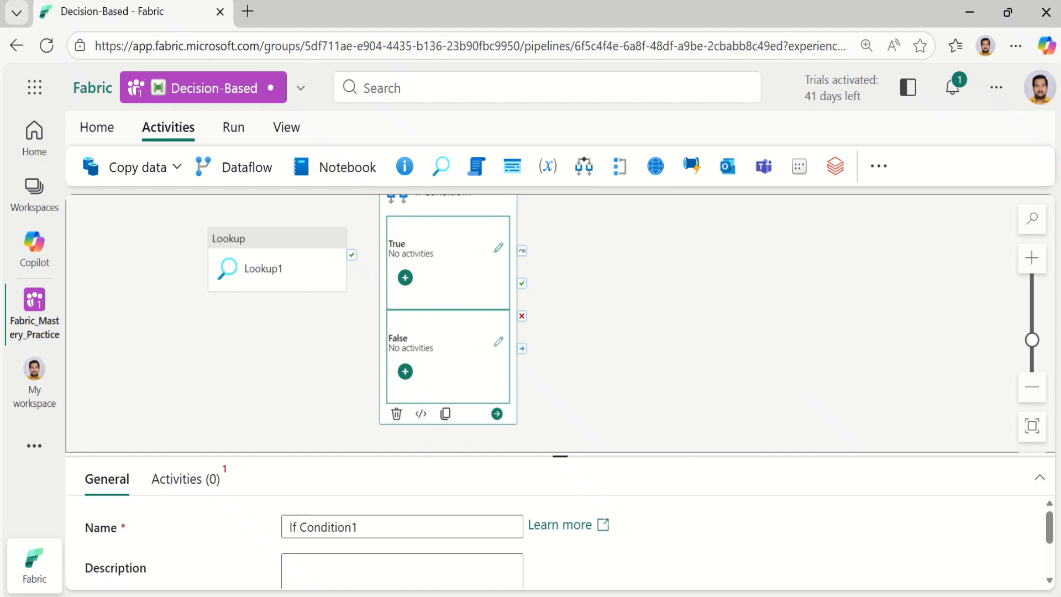
{"action": "left_click", "coordinate": [1032, 394]}
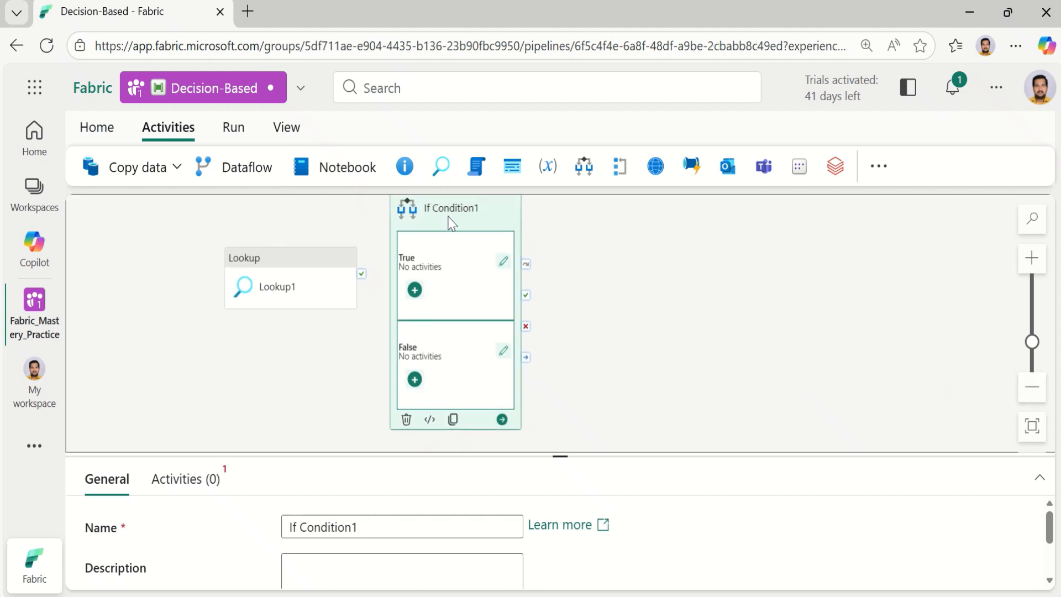
{"action": "left_click_drag", "start_coordinate": [447, 215], "coordinate": [477, 223]}
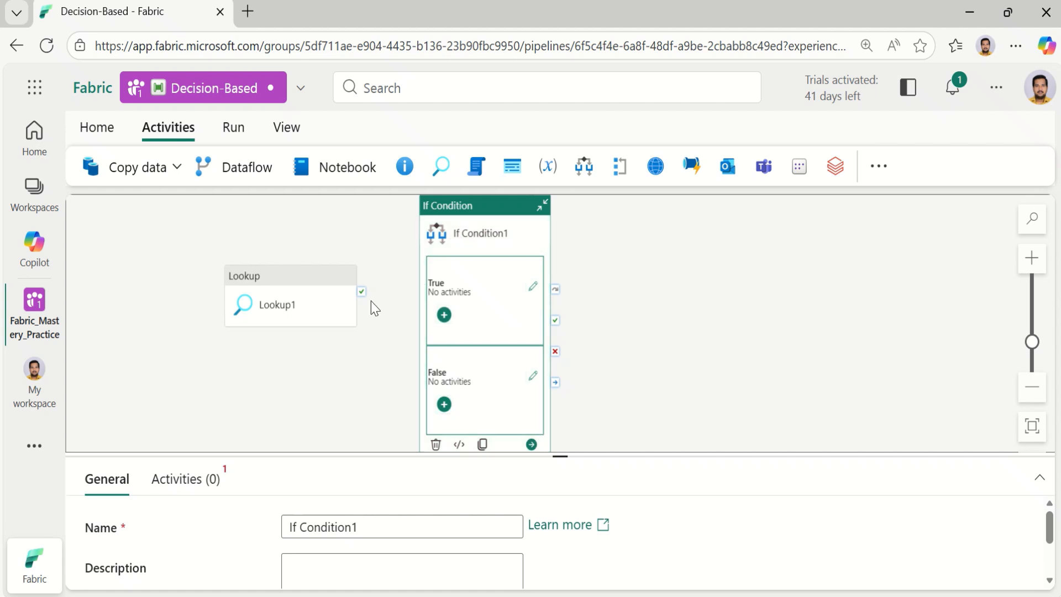
{"action": "left_click", "coordinate": [308, 283]}
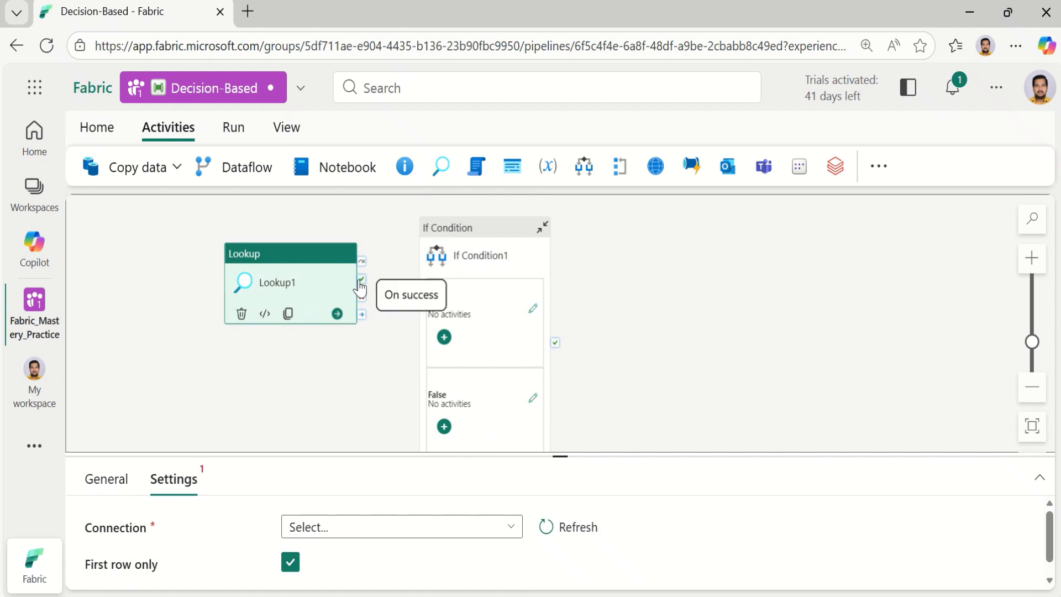
{"action": "left_click_drag", "start_coordinate": [361, 285], "coordinate": [422, 333]}
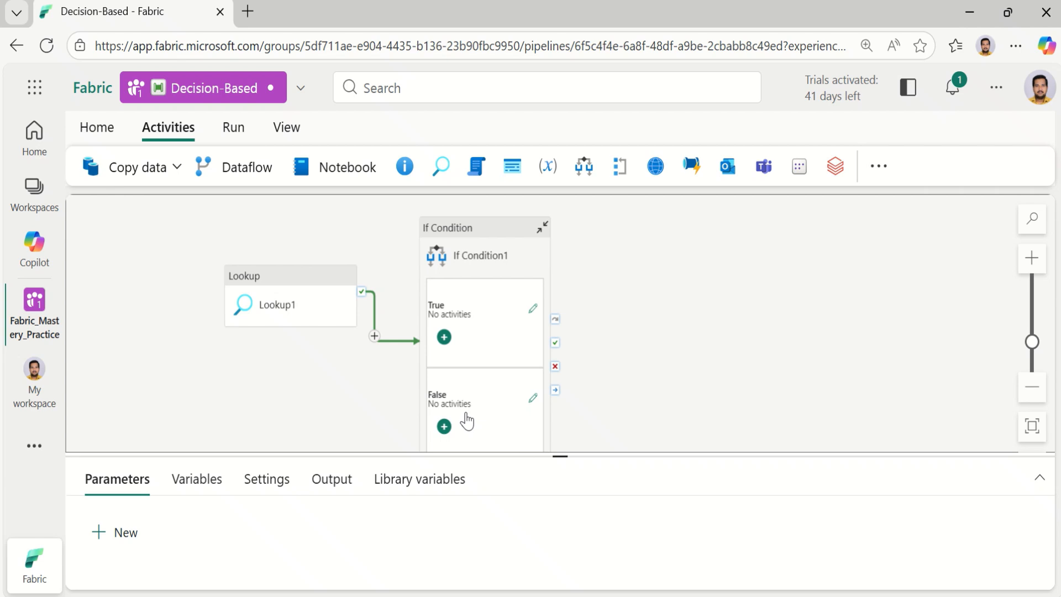
Examine the If Condition's name, its expression setting and its True and False cases.
{"action": "left_click", "coordinate": [475, 238]}
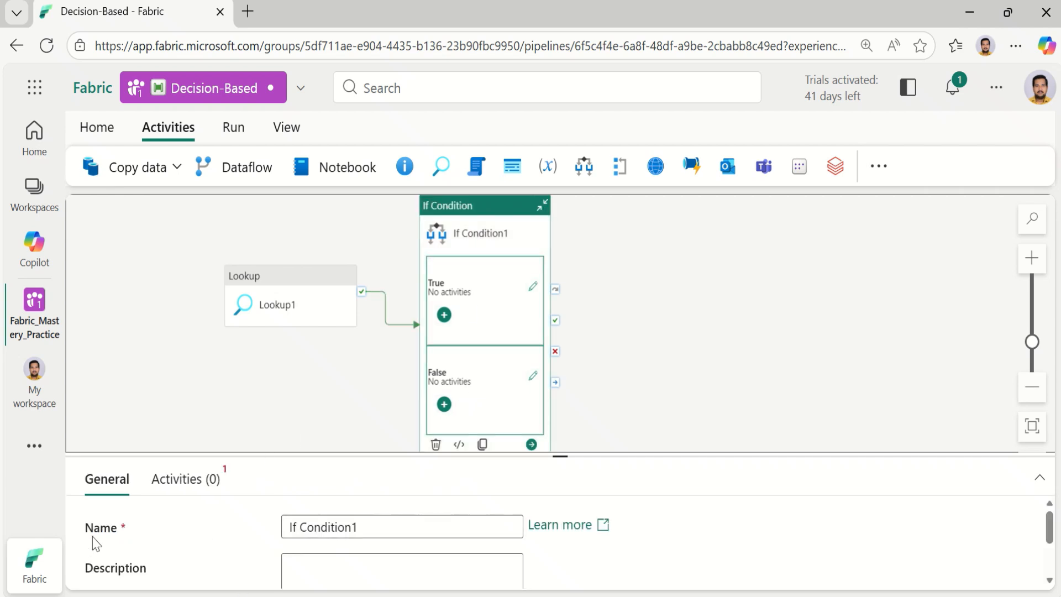
{"action": "left_click", "coordinate": [320, 526]}
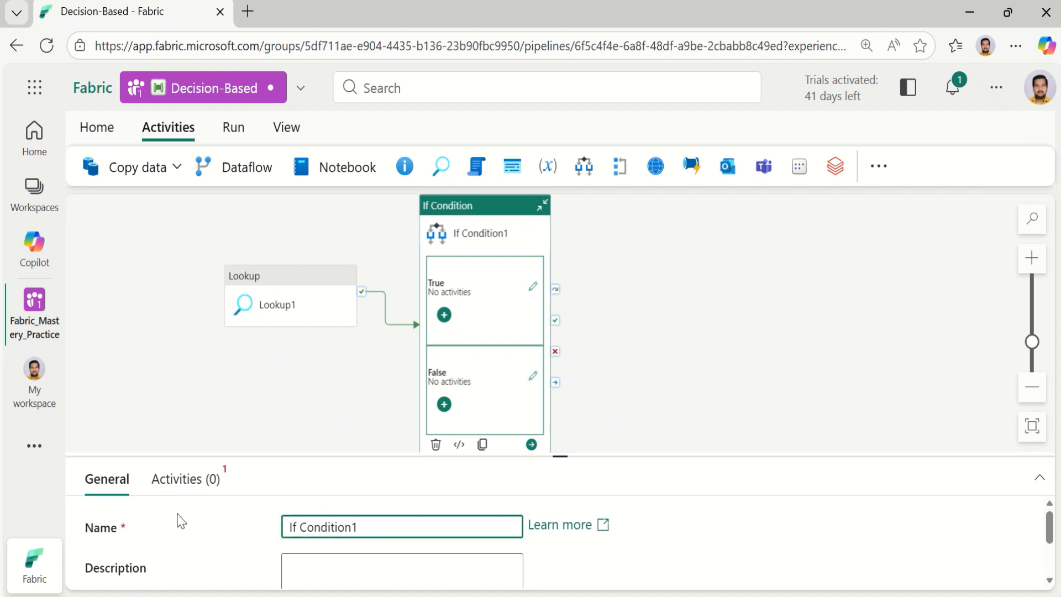
{"action": "left_click", "coordinate": [173, 488]}
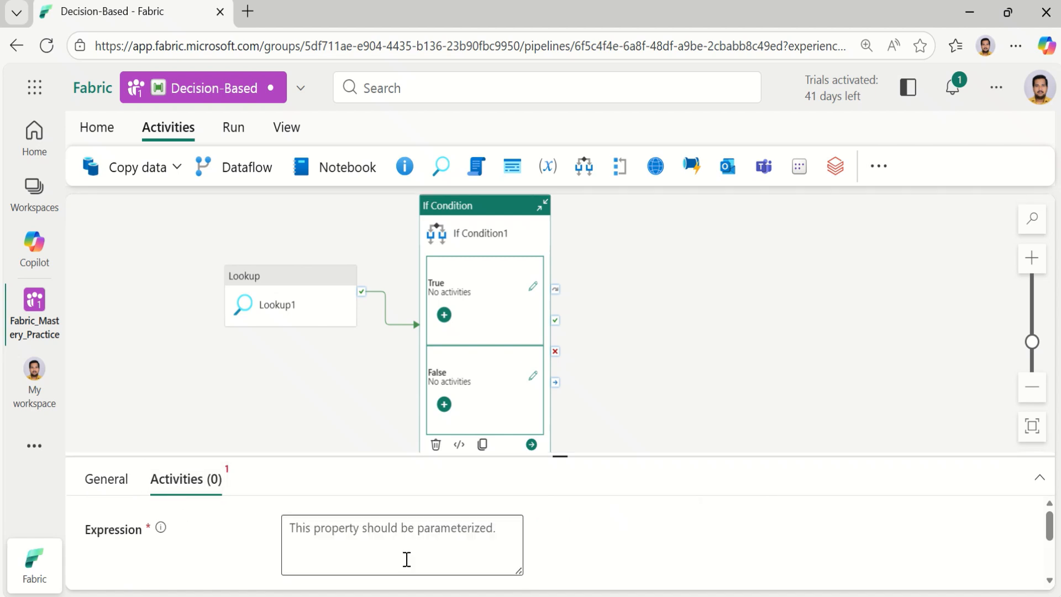
{"action": "left_click", "coordinate": [1050, 580]}
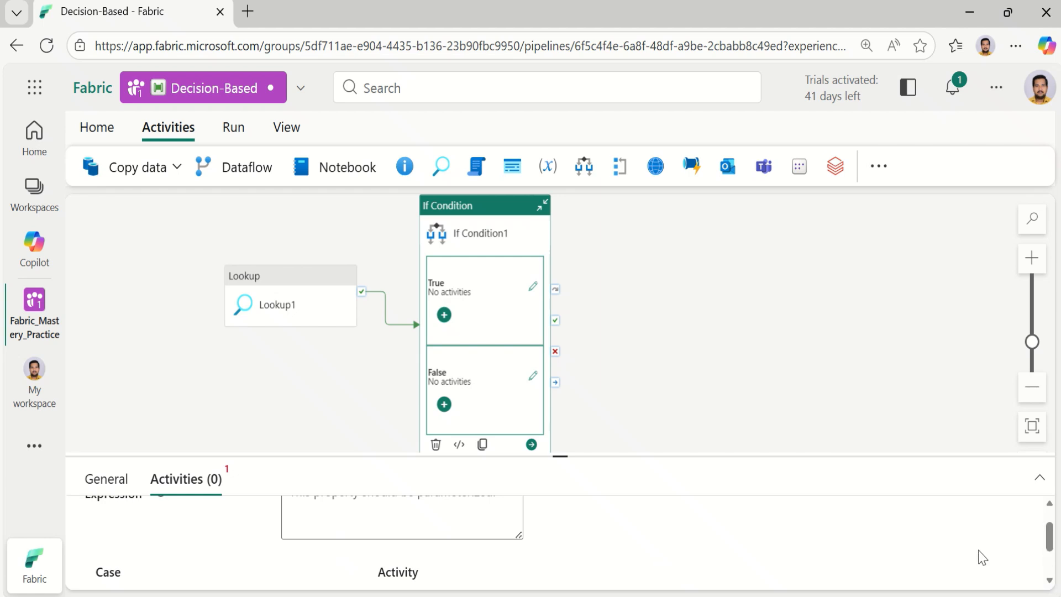
{"action": "left_click", "coordinate": [1049, 580]}
{"action": "left_click", "coordinate": [1049, 581]}
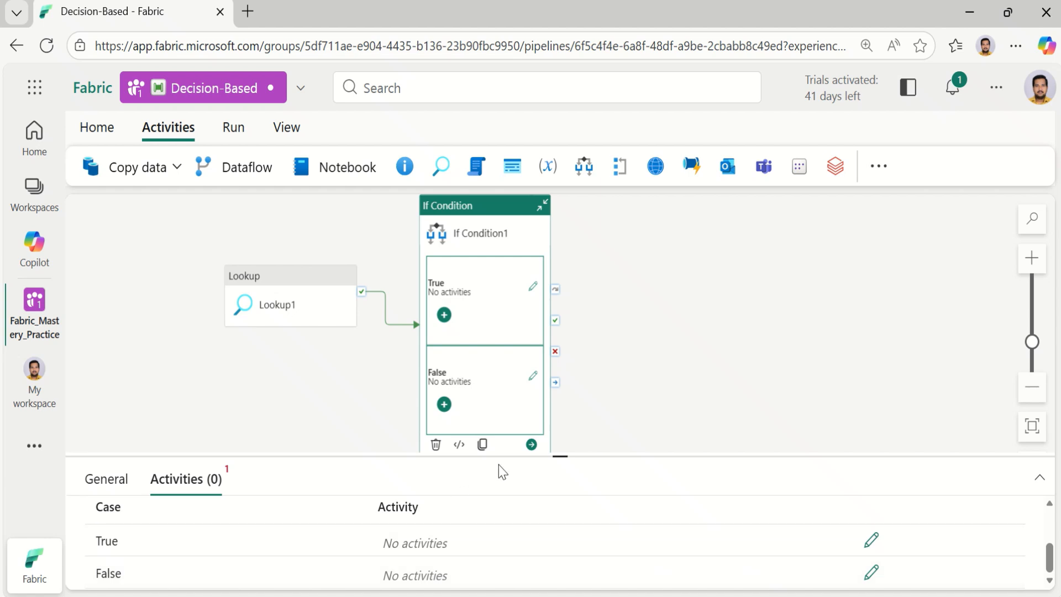
Add a Copy data activity to the If Condition's True branch and check its source and destination connection settings.
{"action": "left_click", "coordinate": [444, 315]}
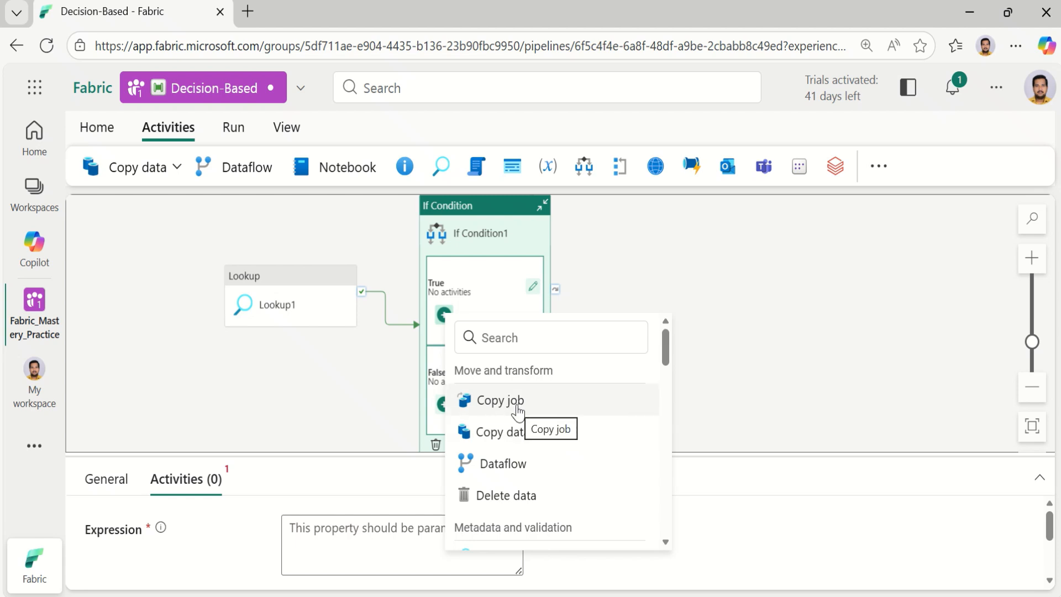
{"action": "left_click", "coordinate": [517, 438]}
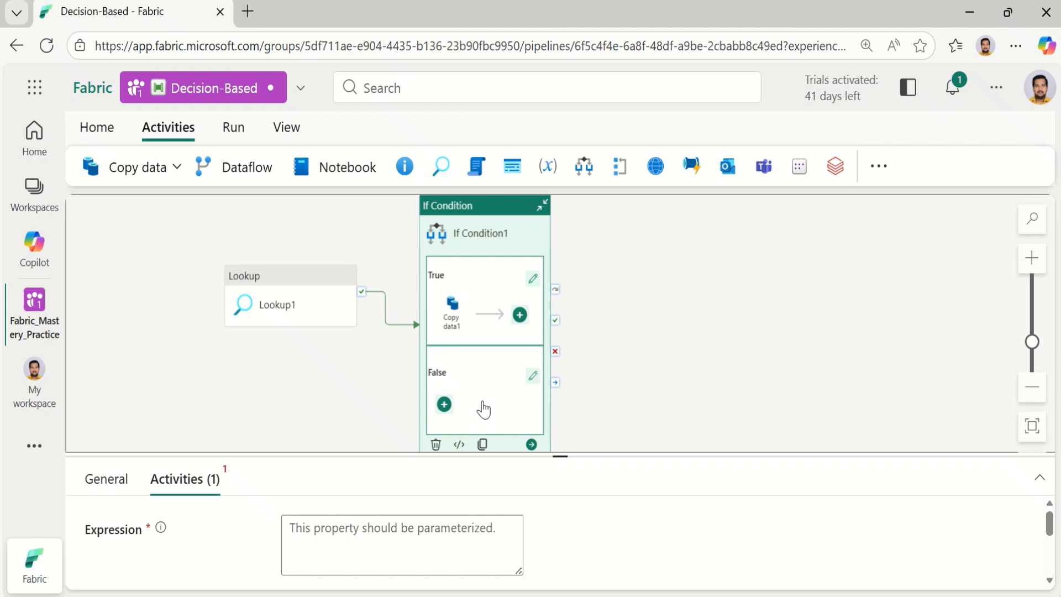
{"action": "left_click", "coordinate": [452, 327]}
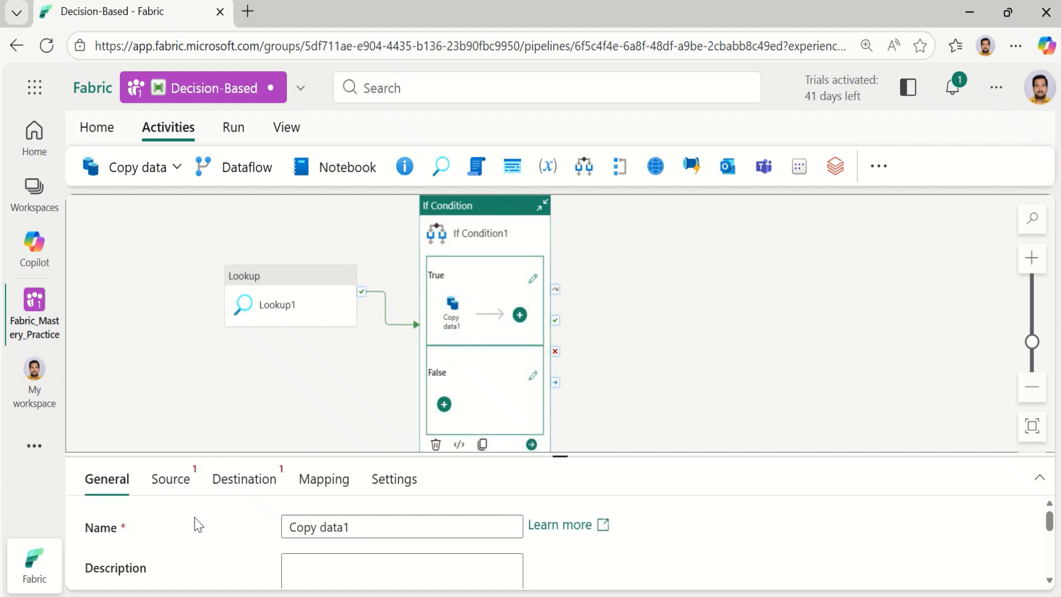
{"action": "left_click", "coordinate": [176, 480]}
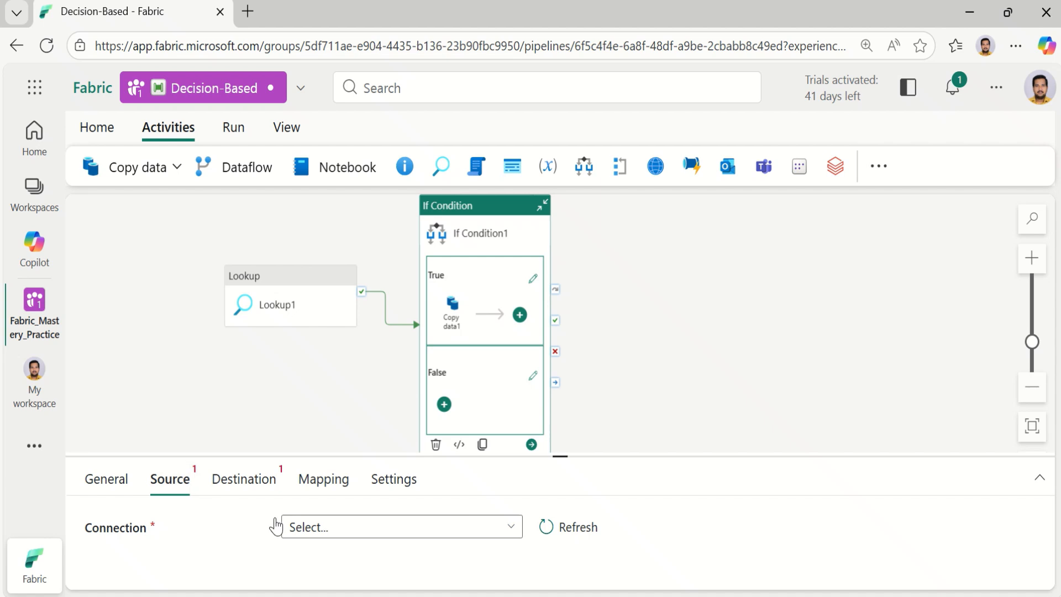
{"action": "left_click", "coordinate": [245, 484]}
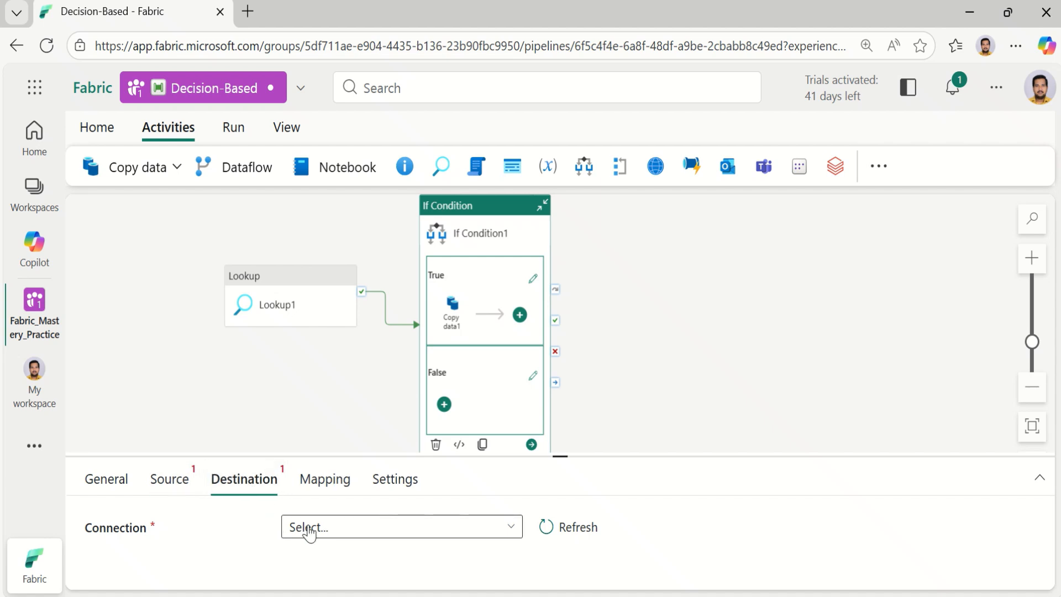
{"action": "left_click", "coordinate": [118, 485]}
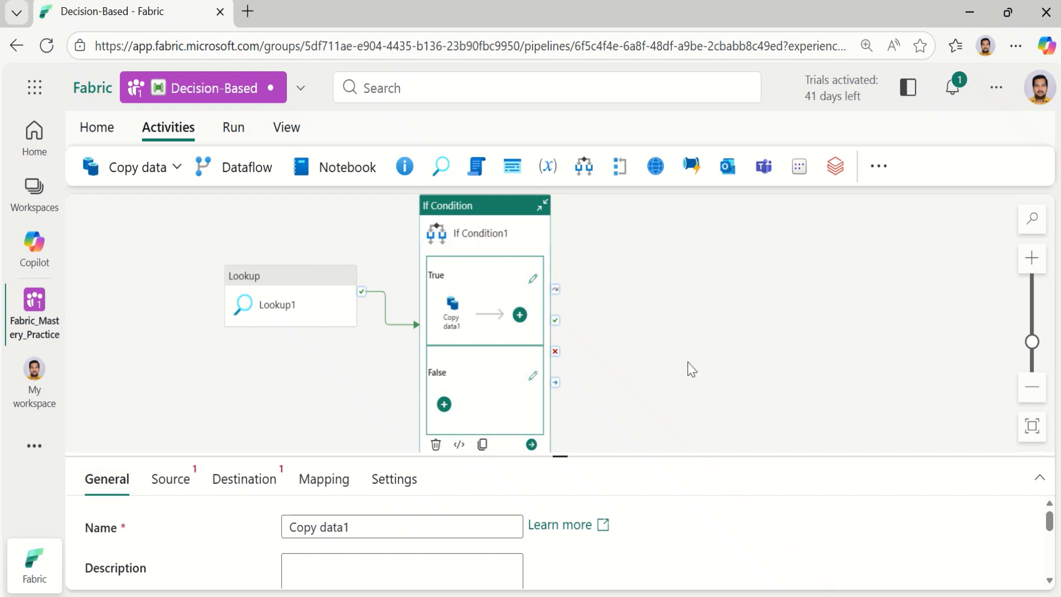
{"action": "left_click", "coordinate": [708, 367]}
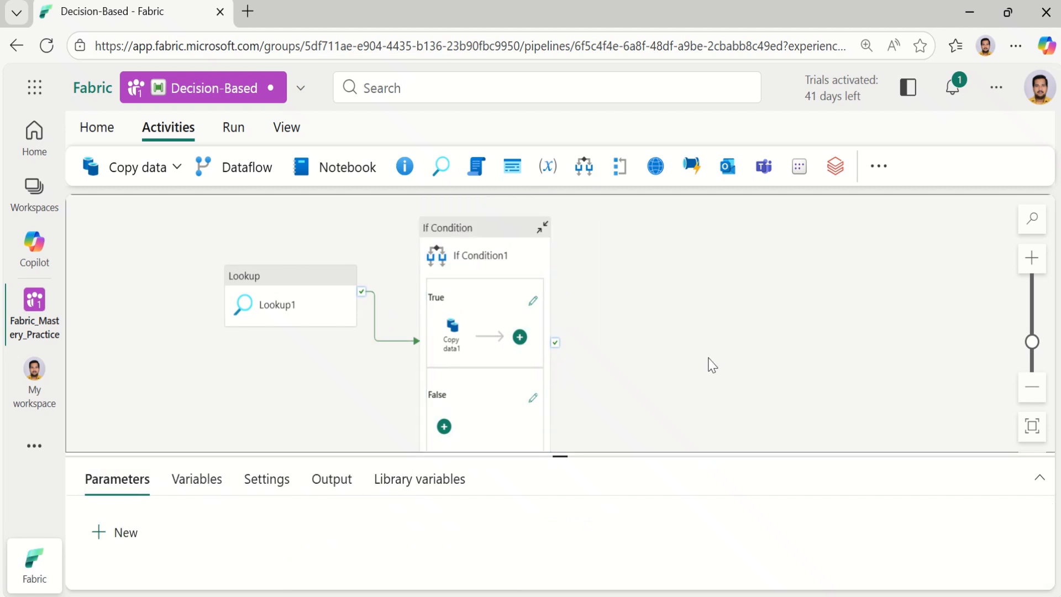